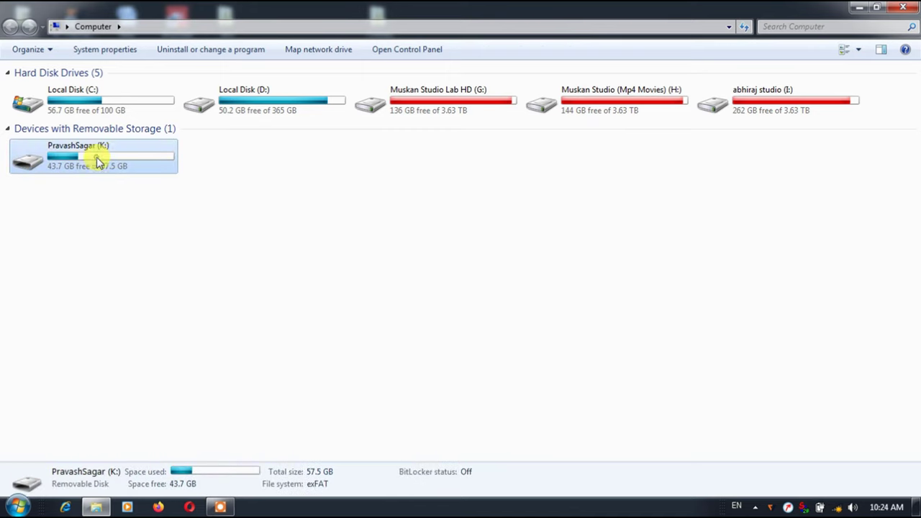
Open removable drive K: and examine its sharing options and the commands offered for the 2014 Resume and cham folders.
{"action": "left_click", "coordinate": [115, 50]}
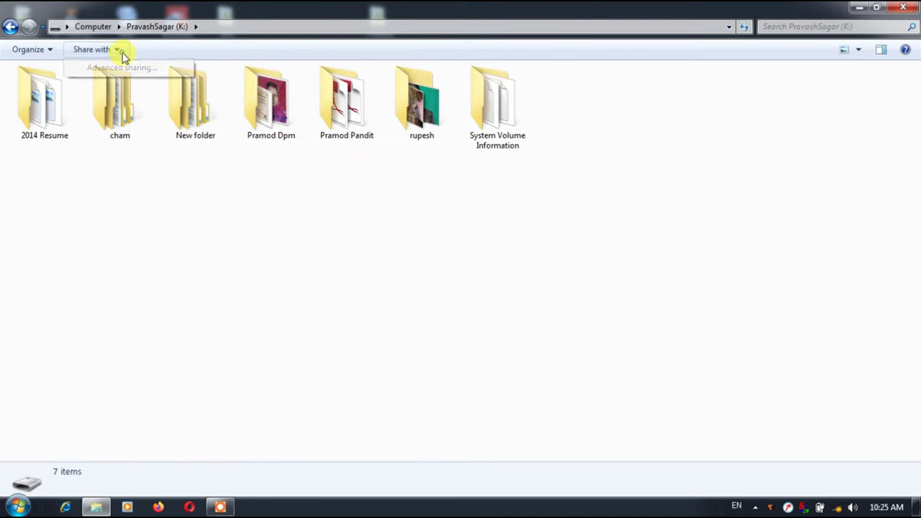
{"action": "left_click", "coordinate": [288, 244]}
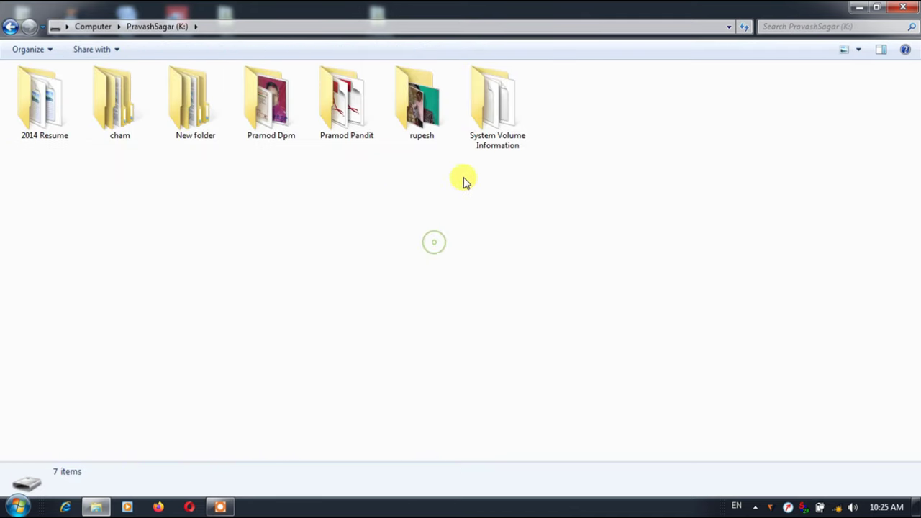
{"action": "right_click", "coordinate": [33, 108]}
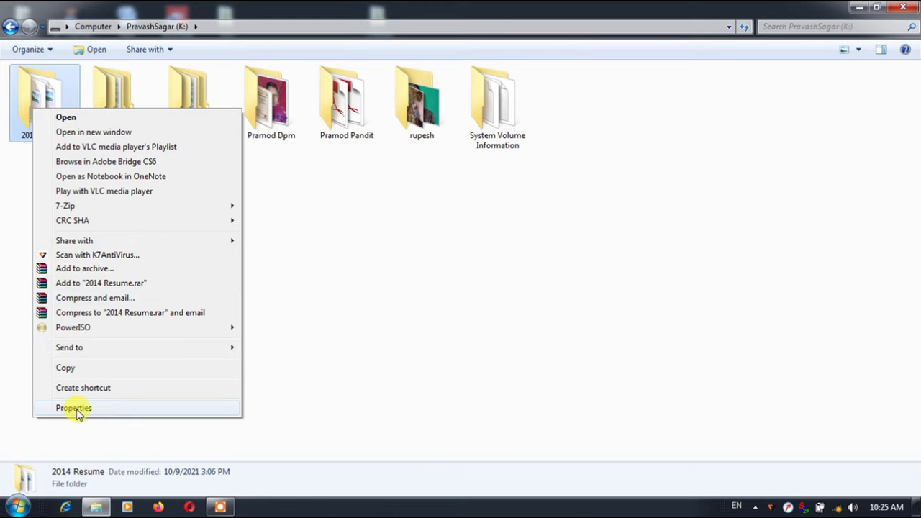
{"action": "left_click", "coordinate": [341, 216]}
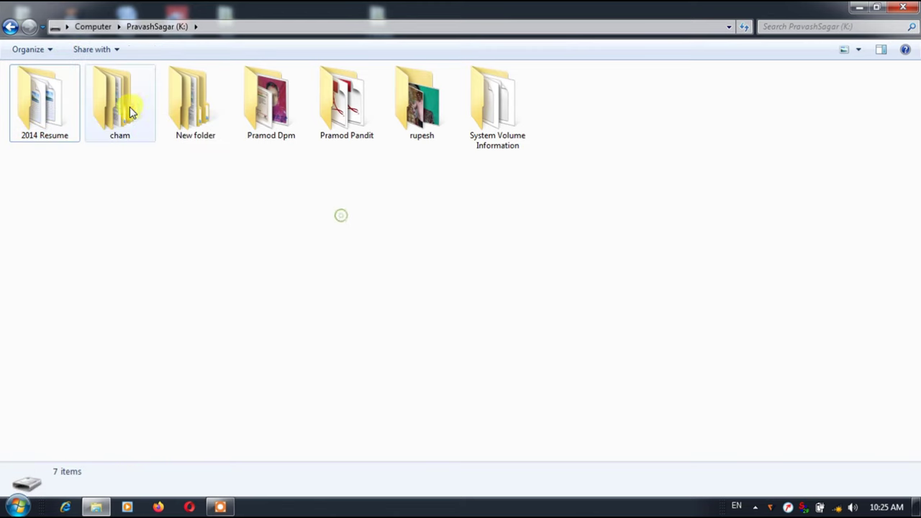
{"action": "right_click", "coordinate": [124, 108]}
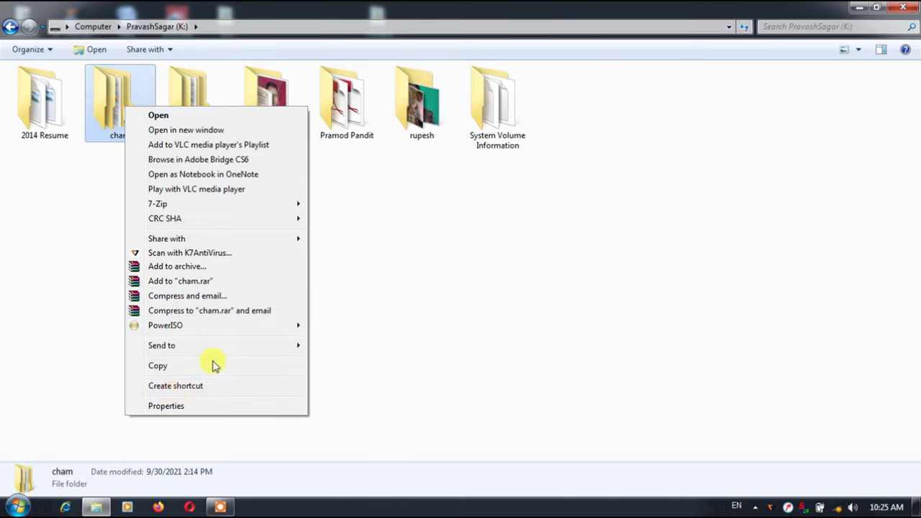
Examine the commands offered for removable drive K: itself, for the empty area inside it, and its sharing options.
{"action": "left_click", "coordinate": [12, 32]}
{"action": "right_click", "coordinate": [75, 160]}
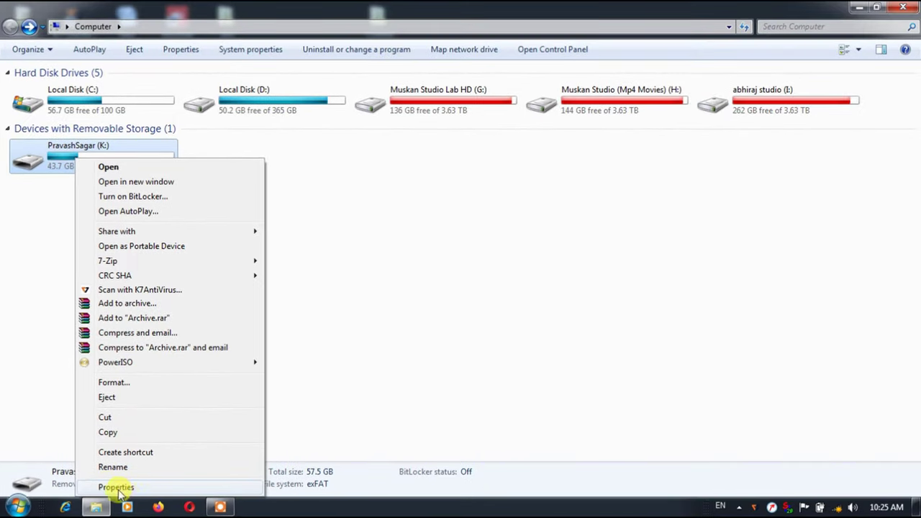
{"action": "left_click", "coordinate": [108, 166]}
{"action": "right_click", "coordinate": [203, 204]}
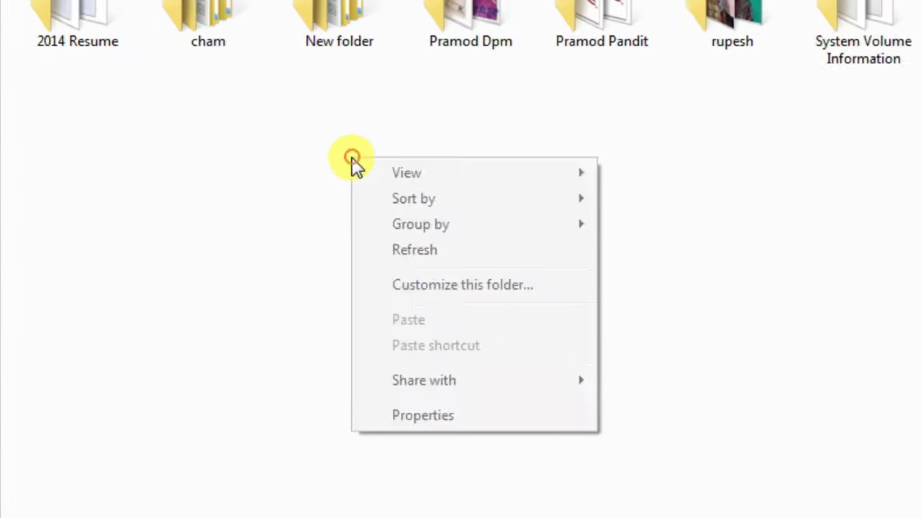
{"action": "mouse_move", "coordinate": [562, 377]}
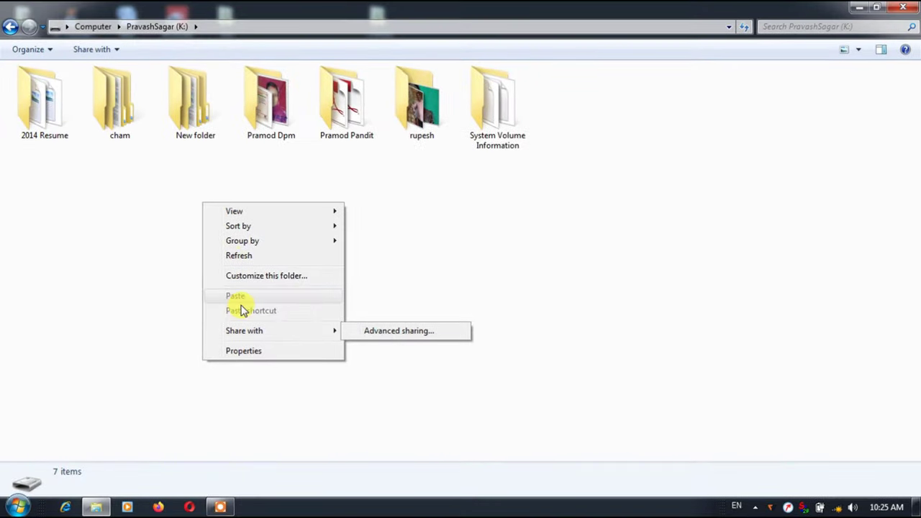
{"action": "left_click", "coordinate": [407, 261]}
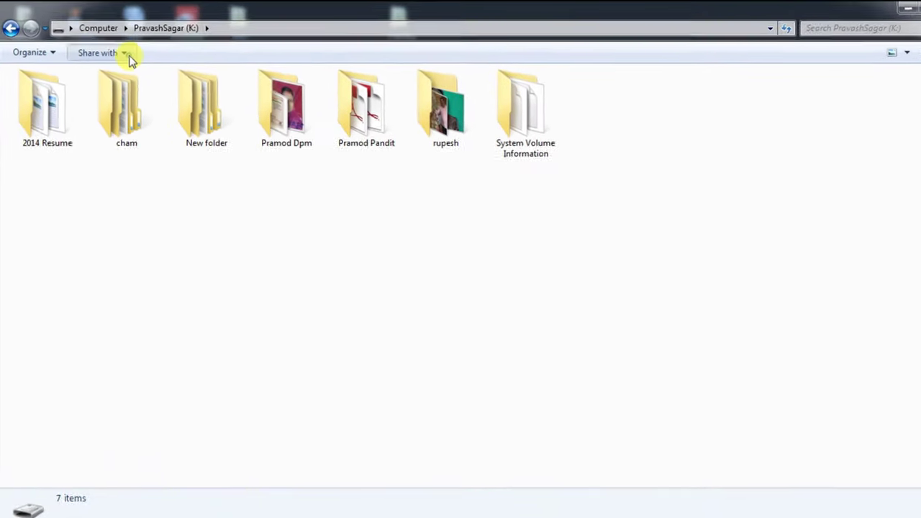
{"action": "left_click", "coordinate": [127, 54]}
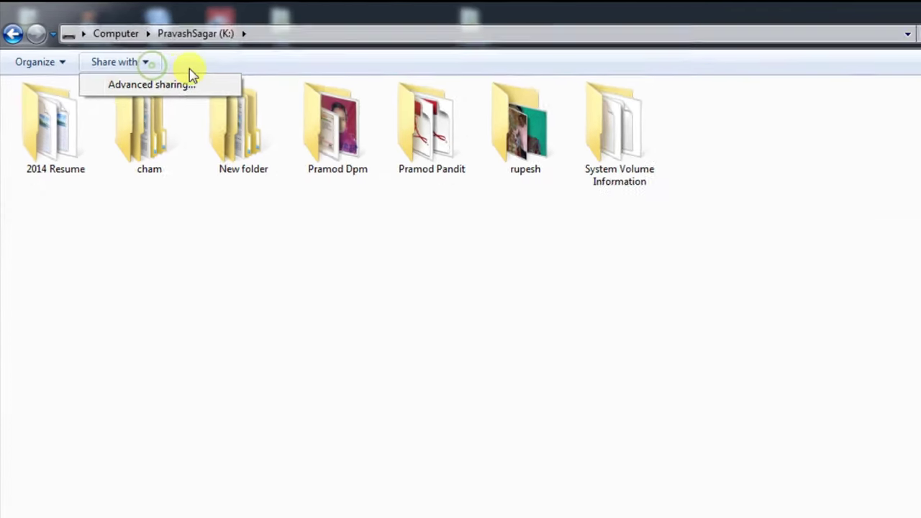
{"action": "left_click", "coordinate": [132, 156]}
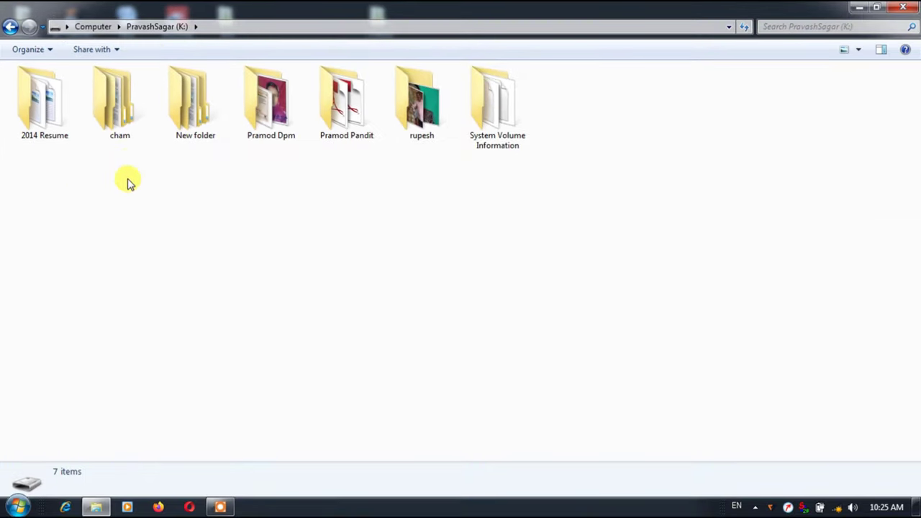
Examine which file commands are offered for individual folders on drive K: and for all its folders selected together.
{"action": "right_click", "coordinate": [53, 103]}
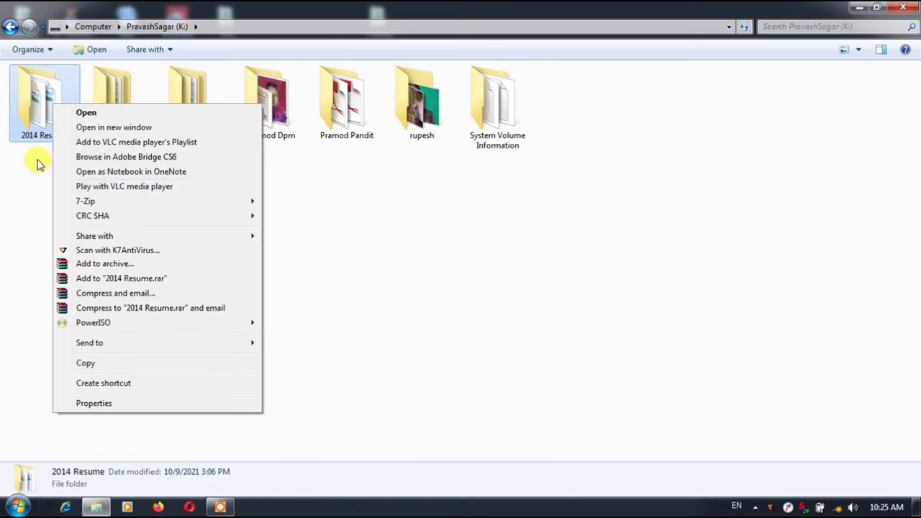
{"action": "right_click", "coordinate": [32, 110]}
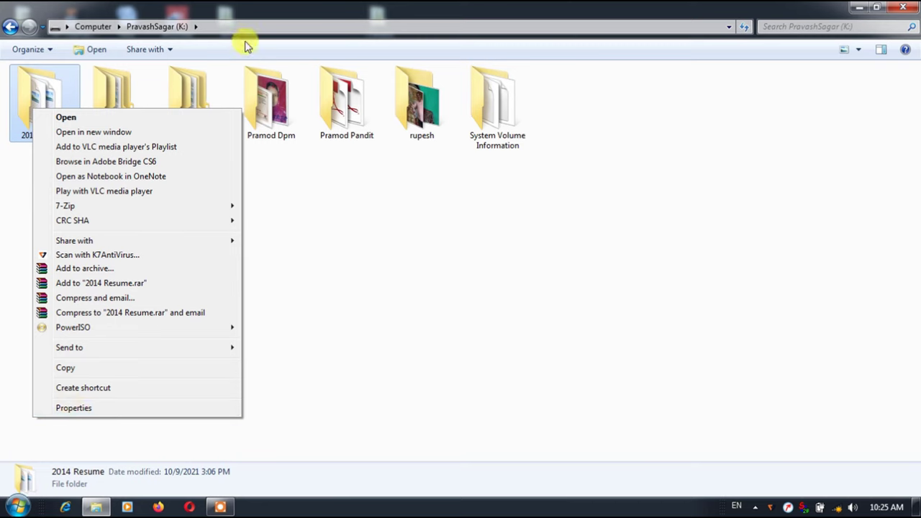
{"action": "left_click", "coordinate": [341, 216]}
{"action": "right_click", "coordinate": [124, 108]}
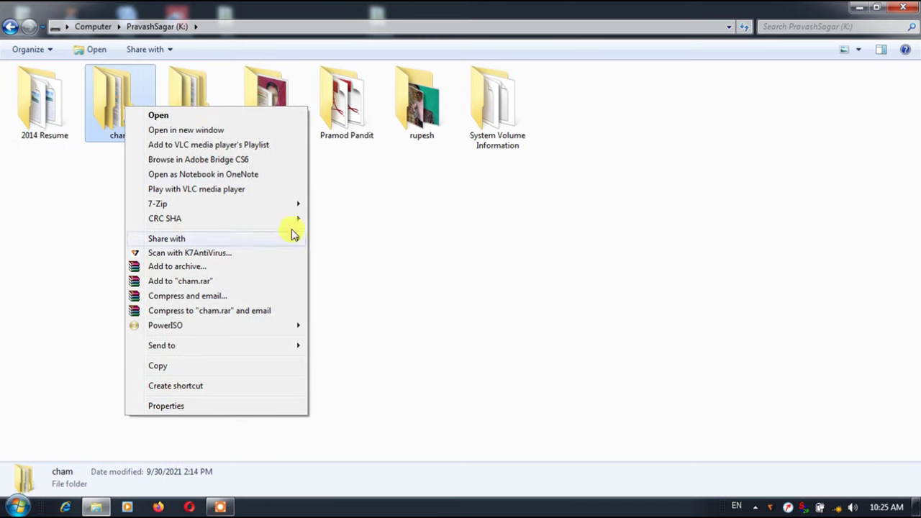
{"action": "right_click", "coordinate": [285, 87]}
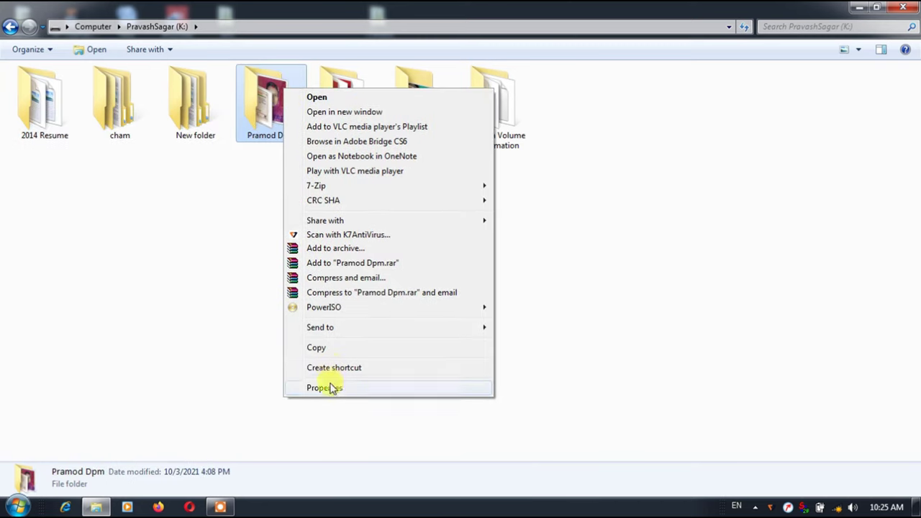
{"action": "left_click", "coordinate": [566, 231]}
{"action": "right_click", "coordinate": [126, 95]}
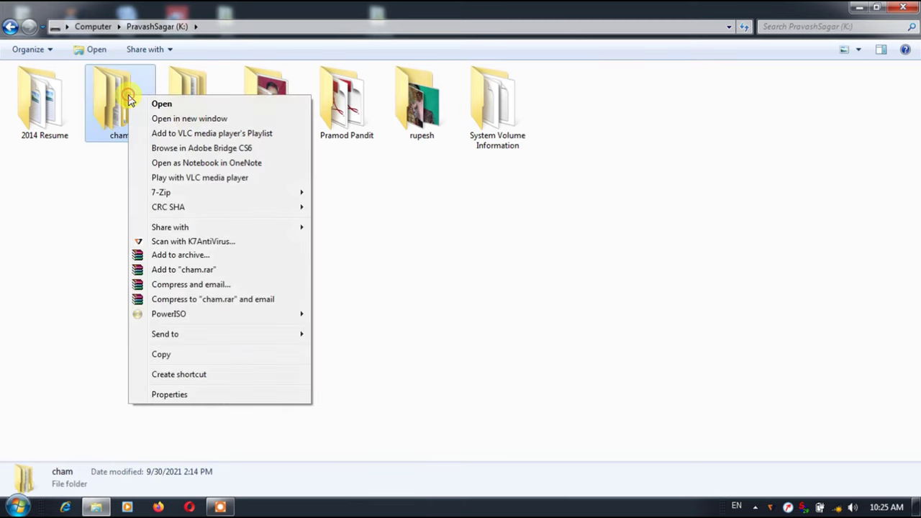
{"action": "left_click", "coordinate": [519, 296]}
{"action": "left_click_drag", "start_coordinate": [44, 184], "coordinate": [532, 80]}
{"action": "right_click", "coordinate": [507, 104]}
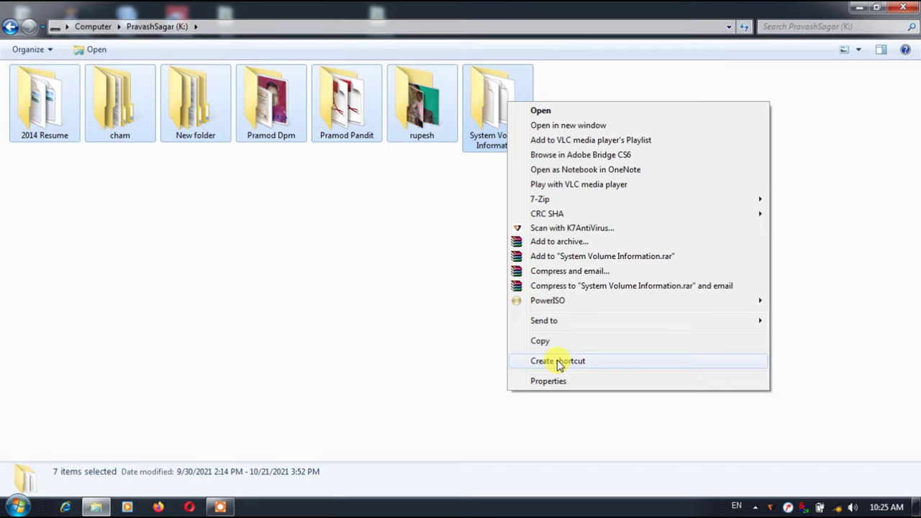
{"action": "left_click", "coordinate": [369, 274]}
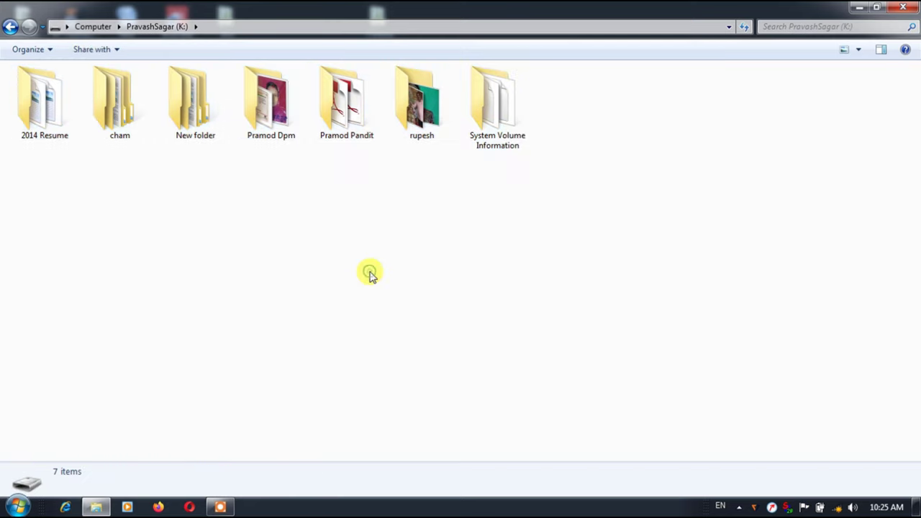
Return to the Computer view and open the properties of removable drive K:.
{"action": "left_click", "coordinate": [10, 27]}
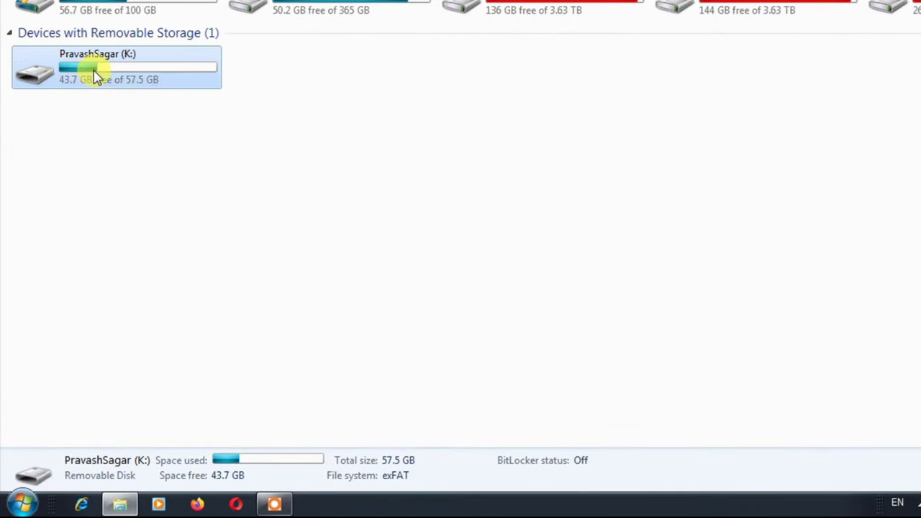
{"action": "right_click", "coordinate": [96, 75]}
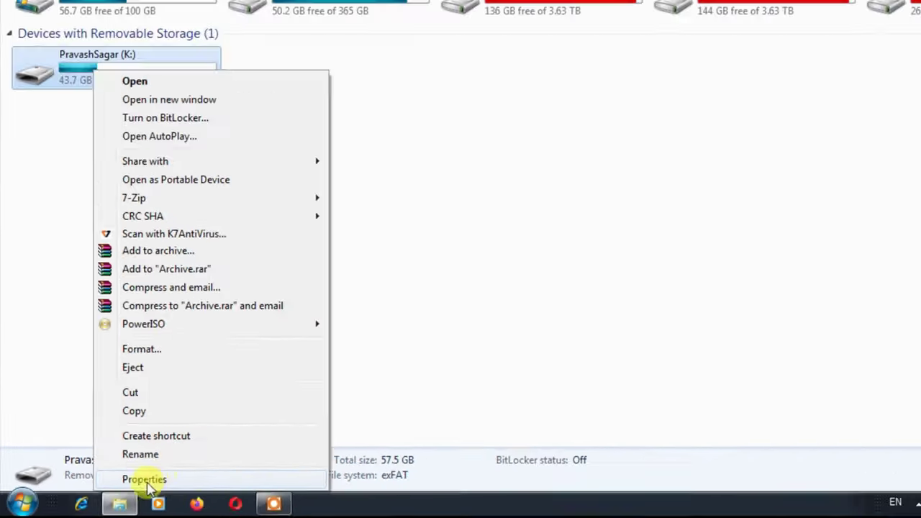
{"action": "left_click", "coordinate": [290, 452]}
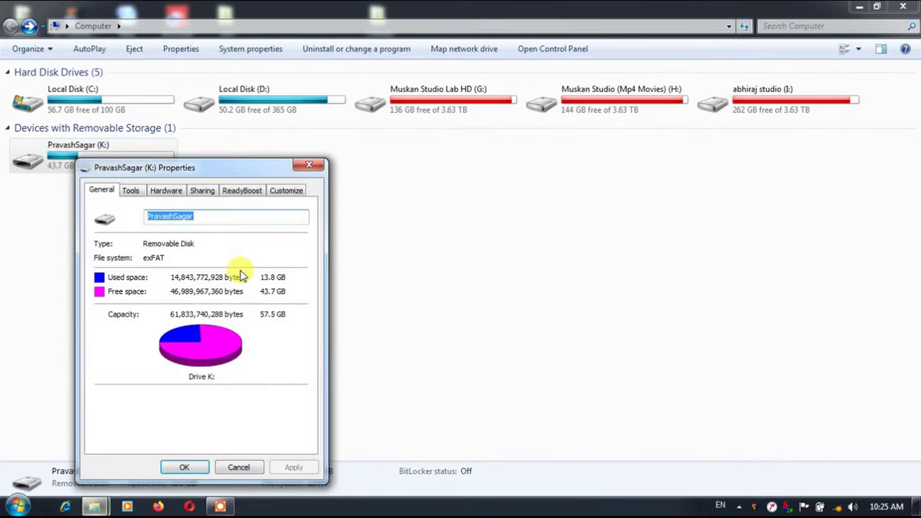
{"action": "left_click_drag", "start_coordinate": [214, 174], "coordinate": [308, 97]}
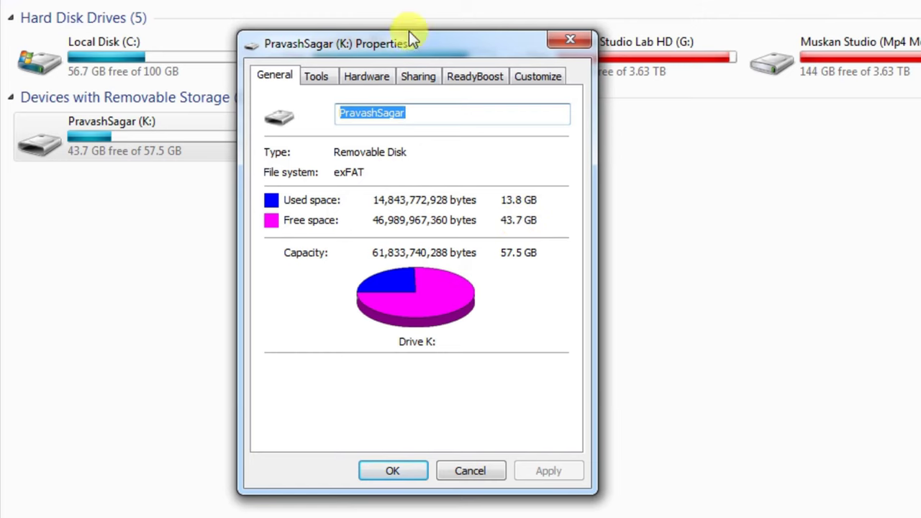
Run an error check on drive K: with automatic fixing of file system errors, and close the drive's properties.
{"action": "left_click", "coordinate": [317, 77]}
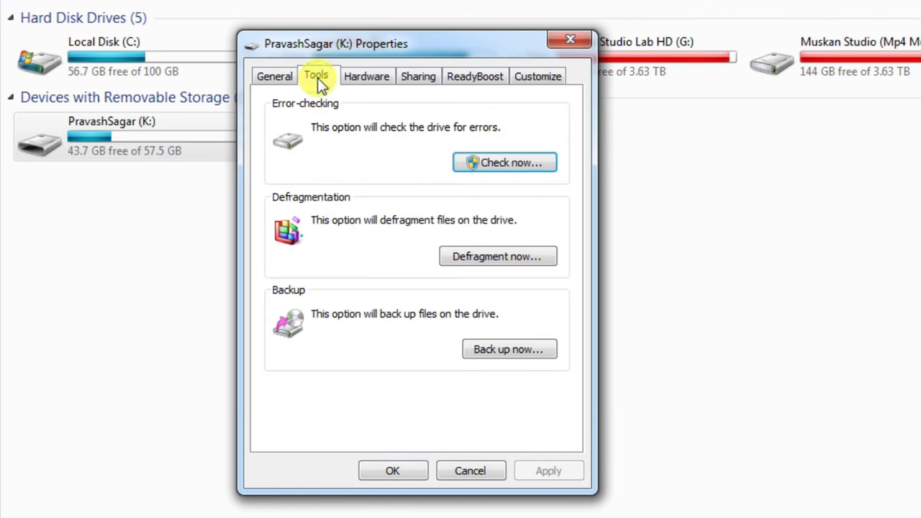
{"action": "left_click", "coordinate": [489, 162]}
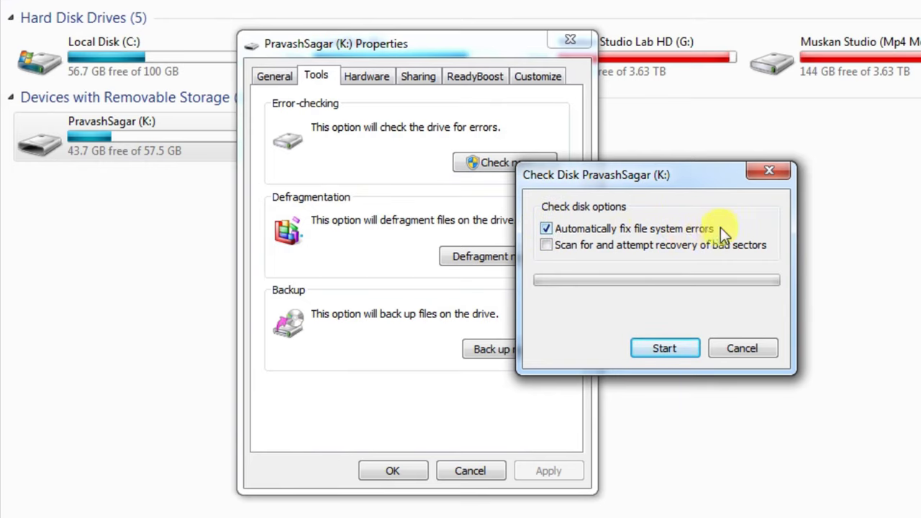
{"action": "left_click_drag", "start_coordinate": [643, 178], "coordinate": [566, 151]}
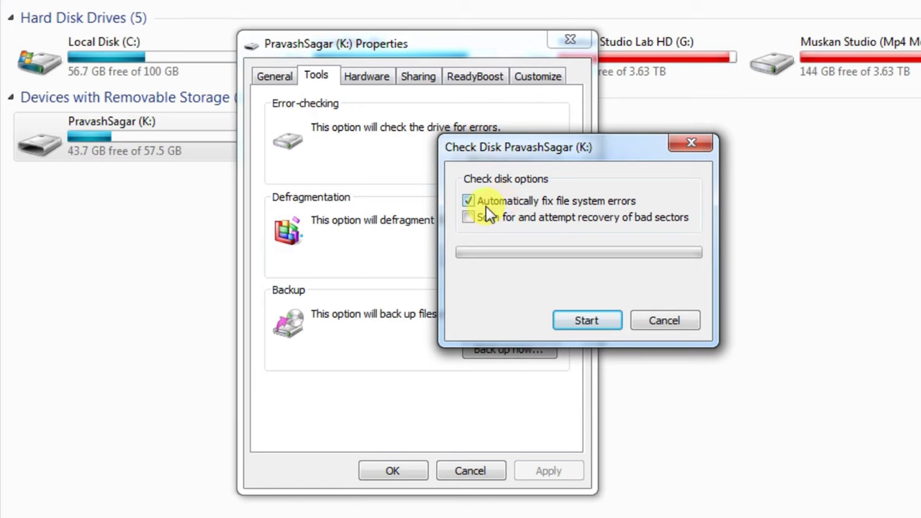
{"action": "left_click", "coordinate": [586, 320]}
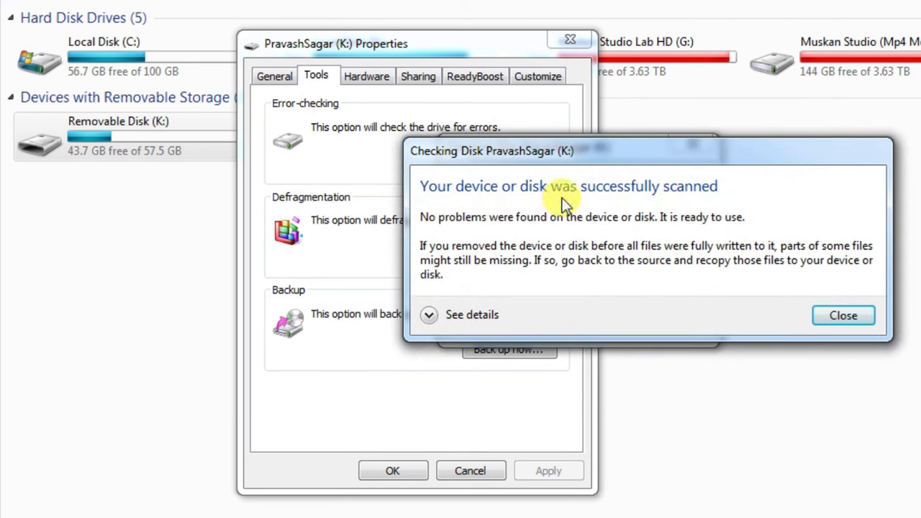
{"action": "left_click", "coordinate": [838, 317]}
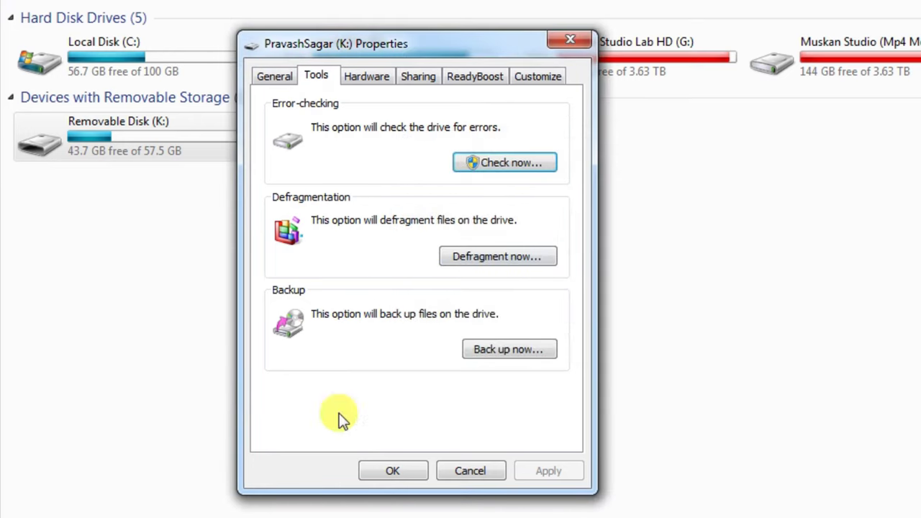
{"action": "left_click", "coordinate": [398, 468]}
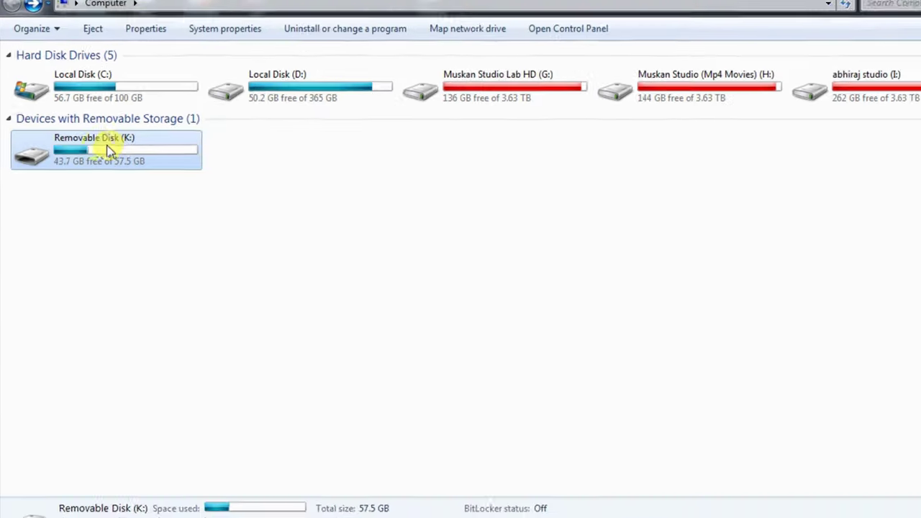
Reopen drive K: and check whether Cut, Delete and Rename are offered for the 2014 Resume folder.
{"action": "double_click", "coordinate": [92, 151]}
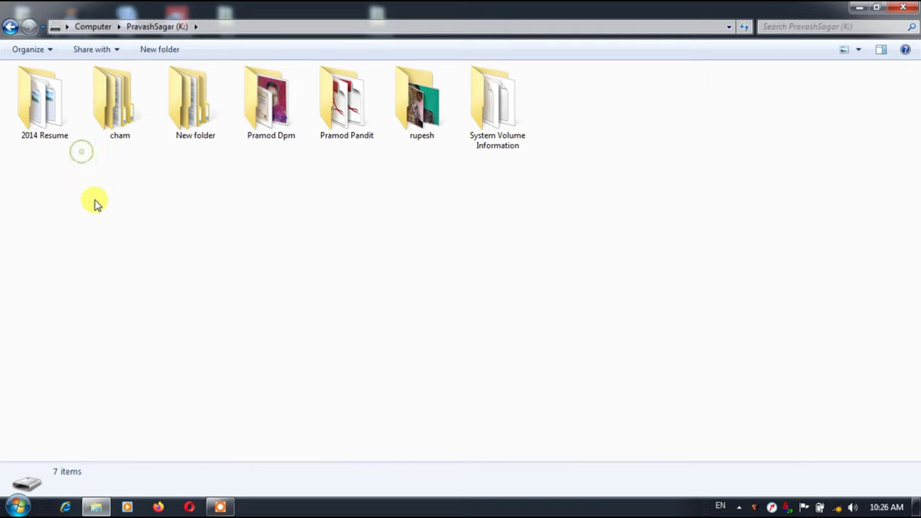
{"action": "left_click", "coordinate": [49, 112]}
{"action": "right_click", "coordinate": [48, 107]}
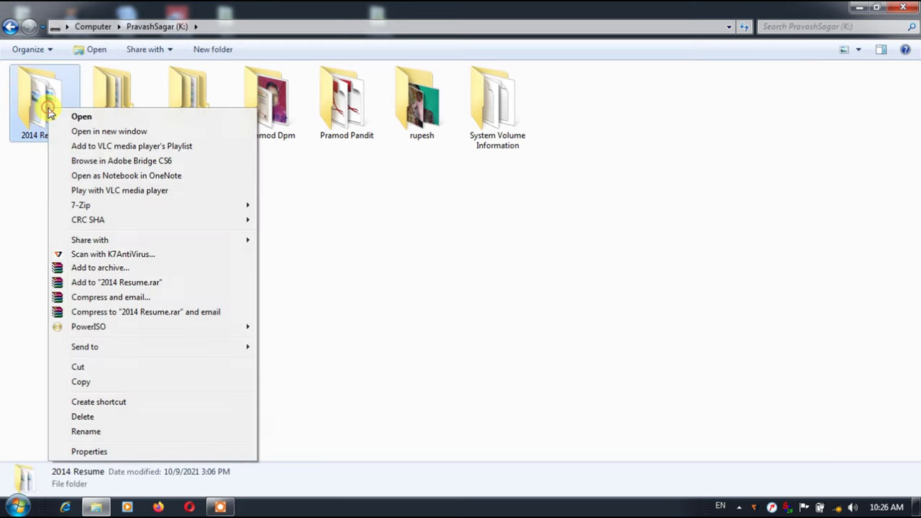
{"action": "left_click", "coordinate": [310, 333]}
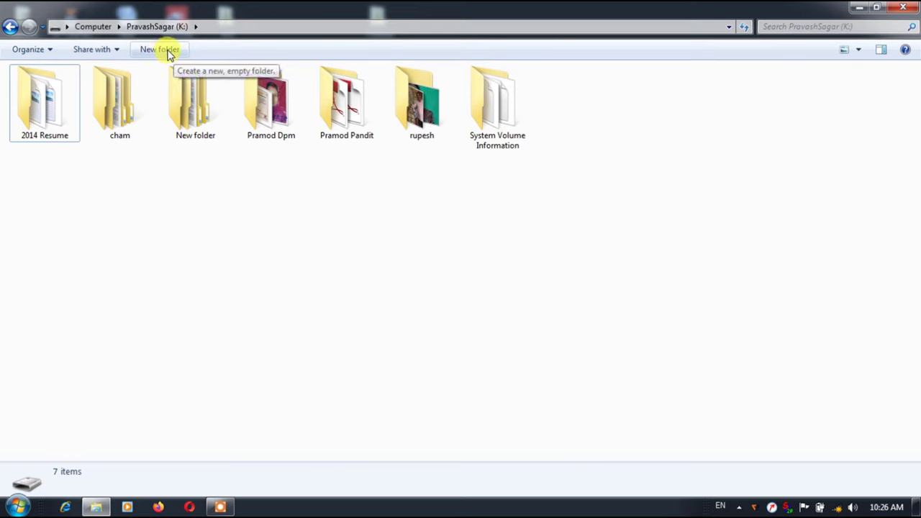
Delete the folder listed just before System Volume Information on drive K: and confirm the deletion.
{"action": "left_click", "coordinate": [428, 106]}
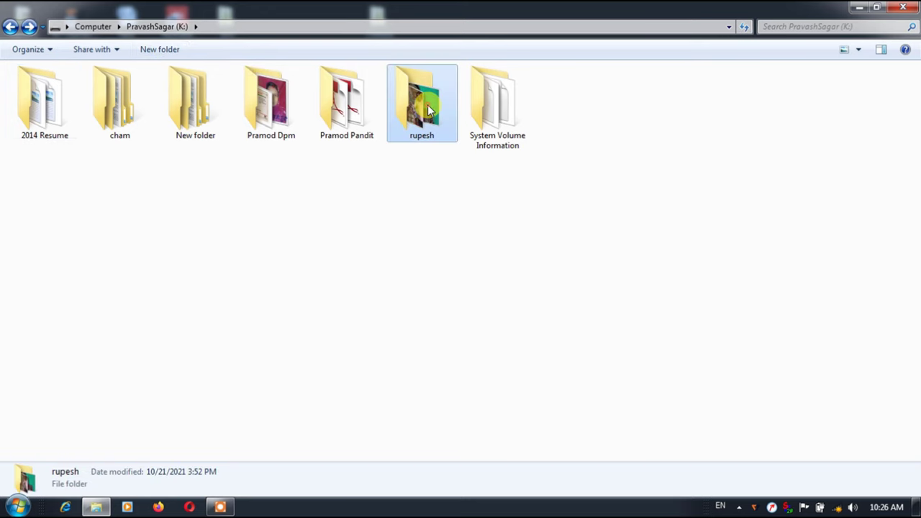
{"action": "right_click", "coordinate": [428, 109]}
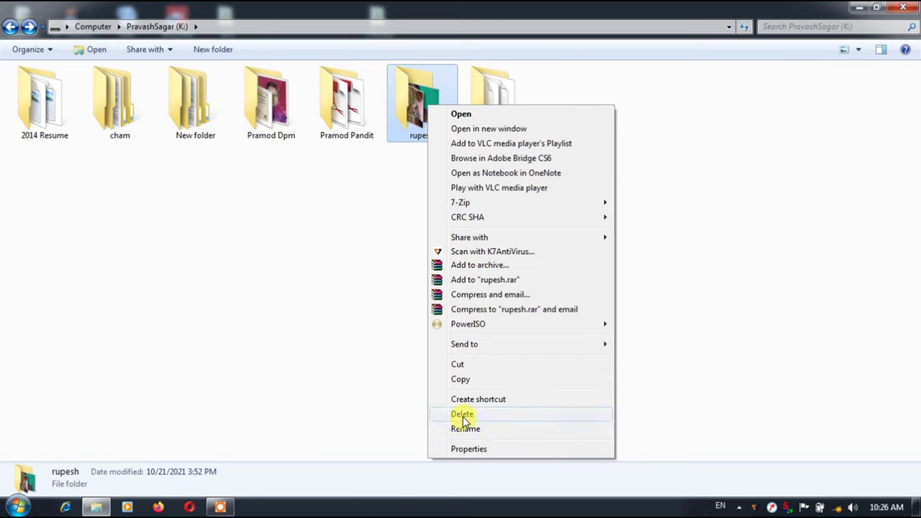
{"action": "left_click", "coordinate": [463, 415]}
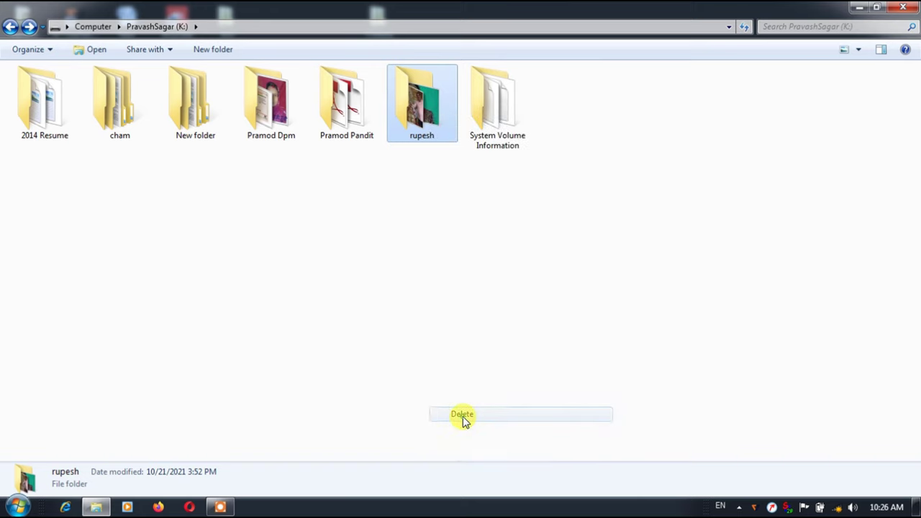
{"action": "left_click", "coordinate": [519, 315]}
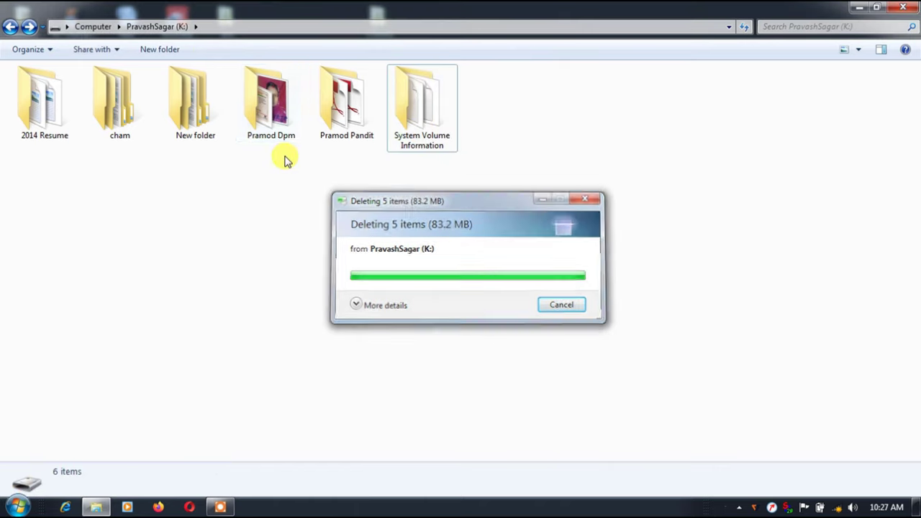
View the contents of New folder on drive K:, return to the drive and check the folder's available commands.
{"action": "double_click", "coordinate": [198, 114]}
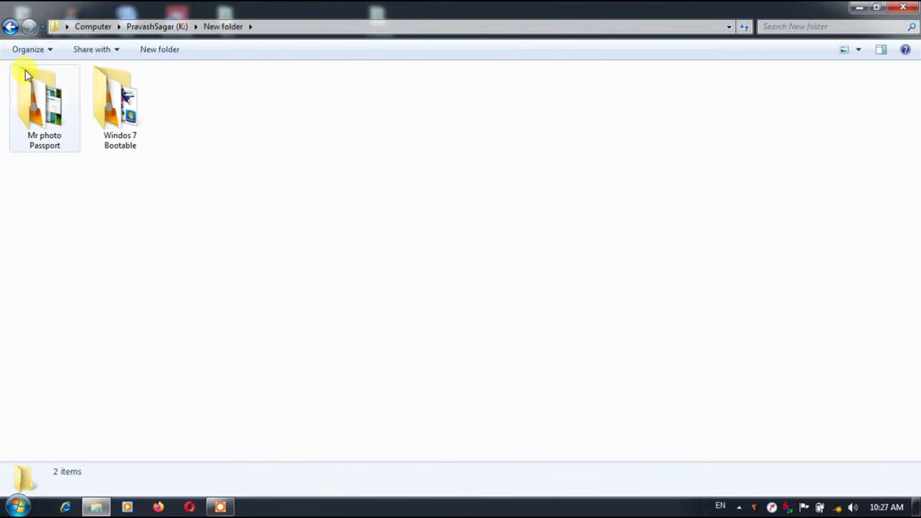
{"action": "left_click", "coordinate": [10, 26]}
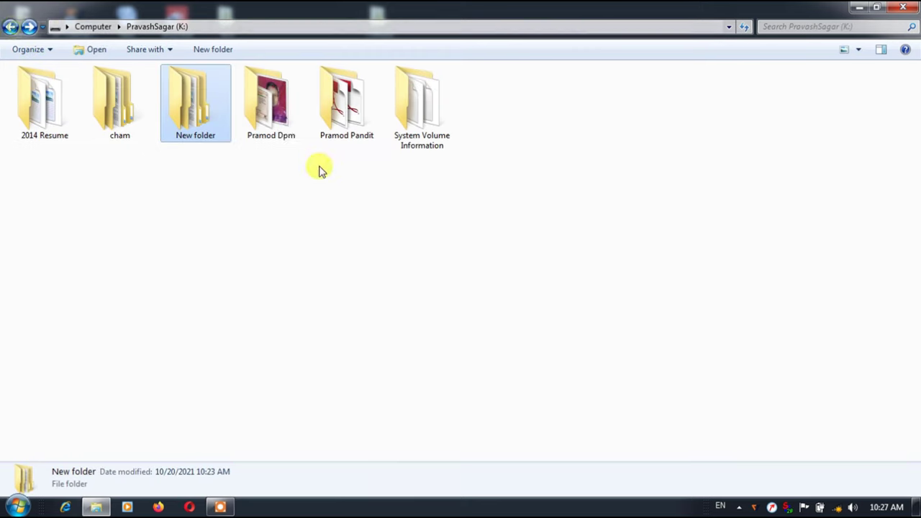
{"action": "right_click", "coordinate": [182, 110]}
{"action": "left_click", "coordinate": [107, 315]}
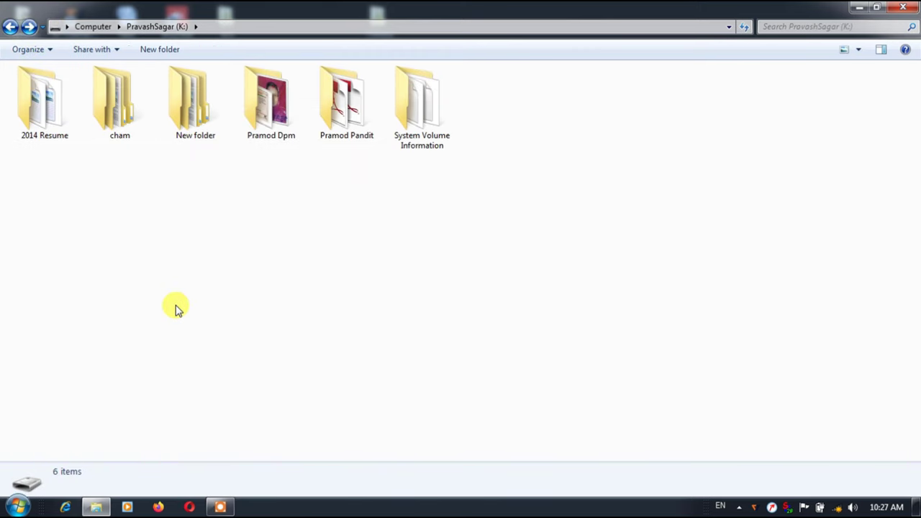